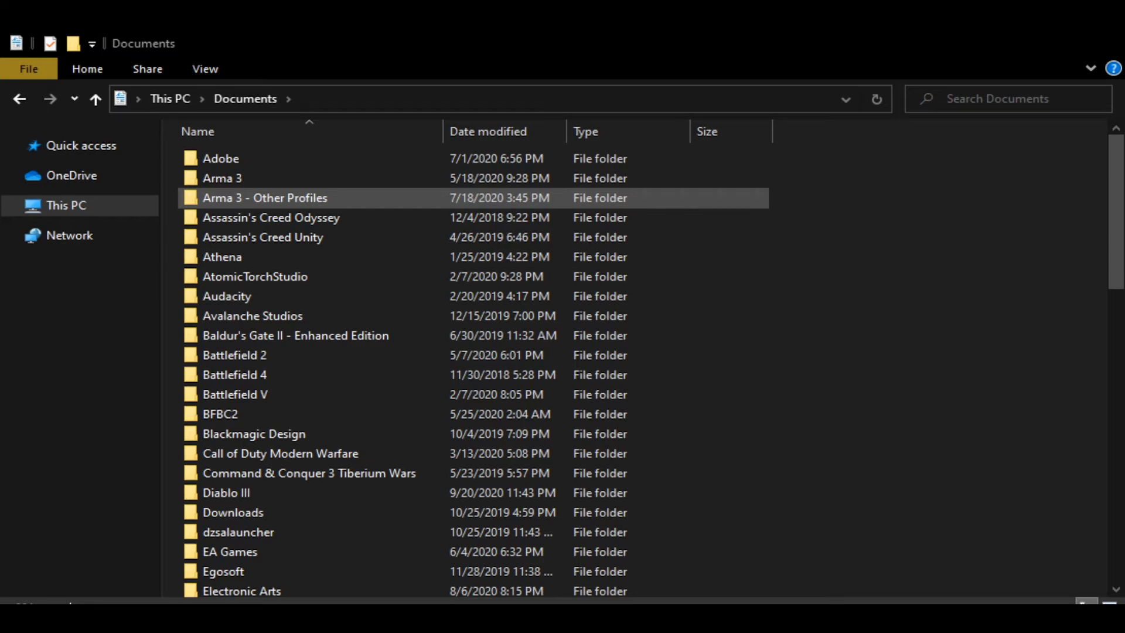
Step: Open the Arma 3 - Other Profiles folder and paste a duplicate of the Wolf%2eE profile folder
double_click(354, 199)
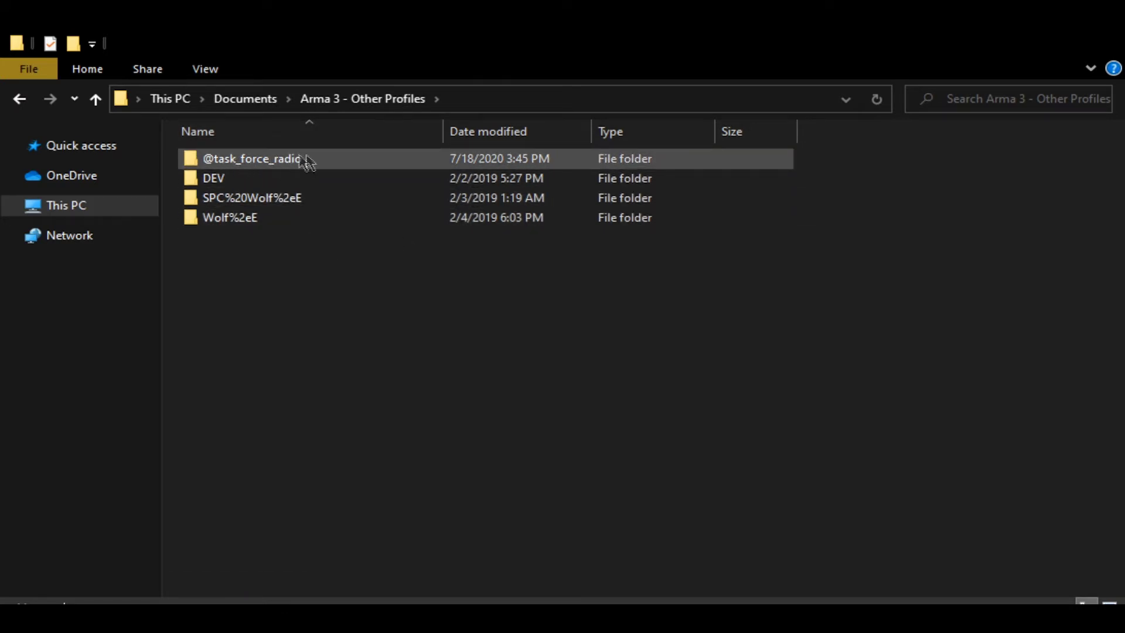
click(299, 226)
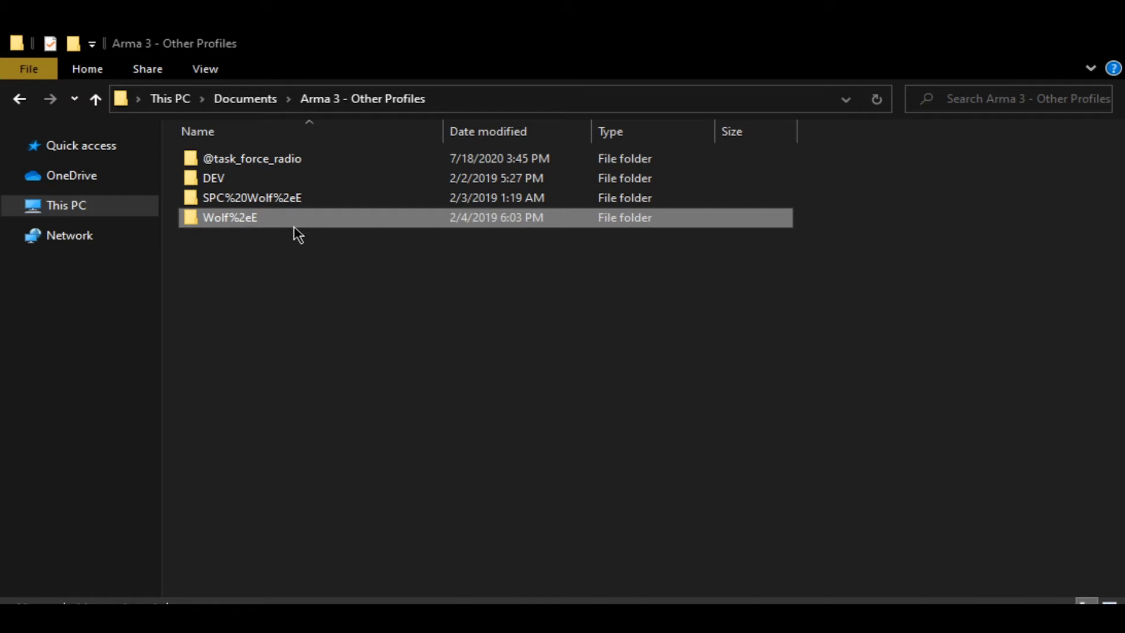
key(ctrl+v)
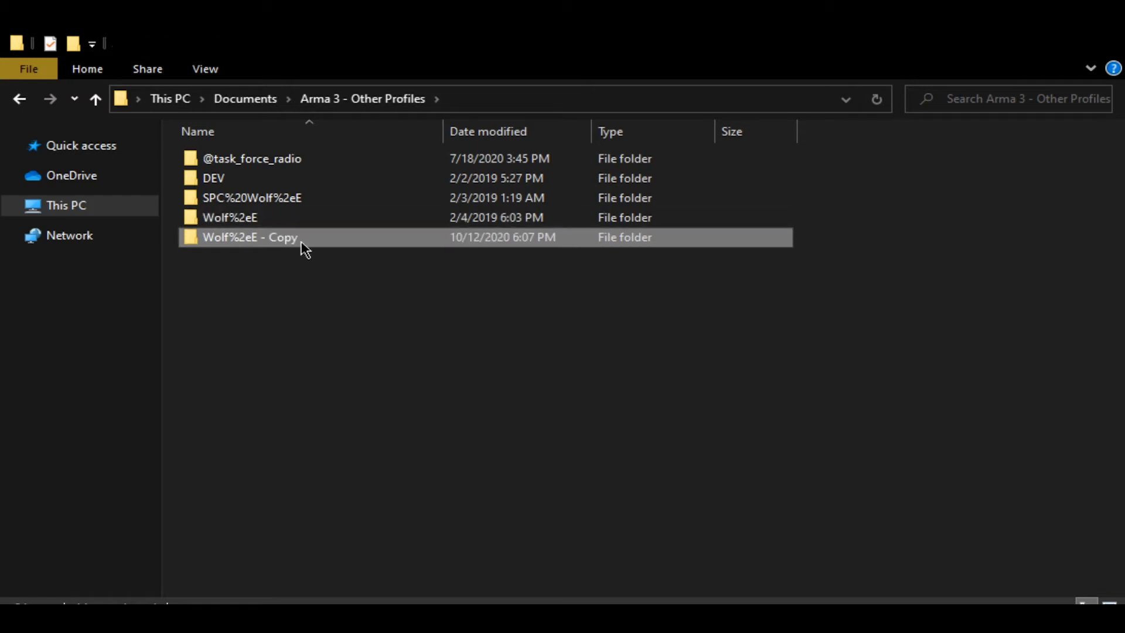
Step: Append .disabled to the name of the copied Wolf%2eE folder
click(306, 250)
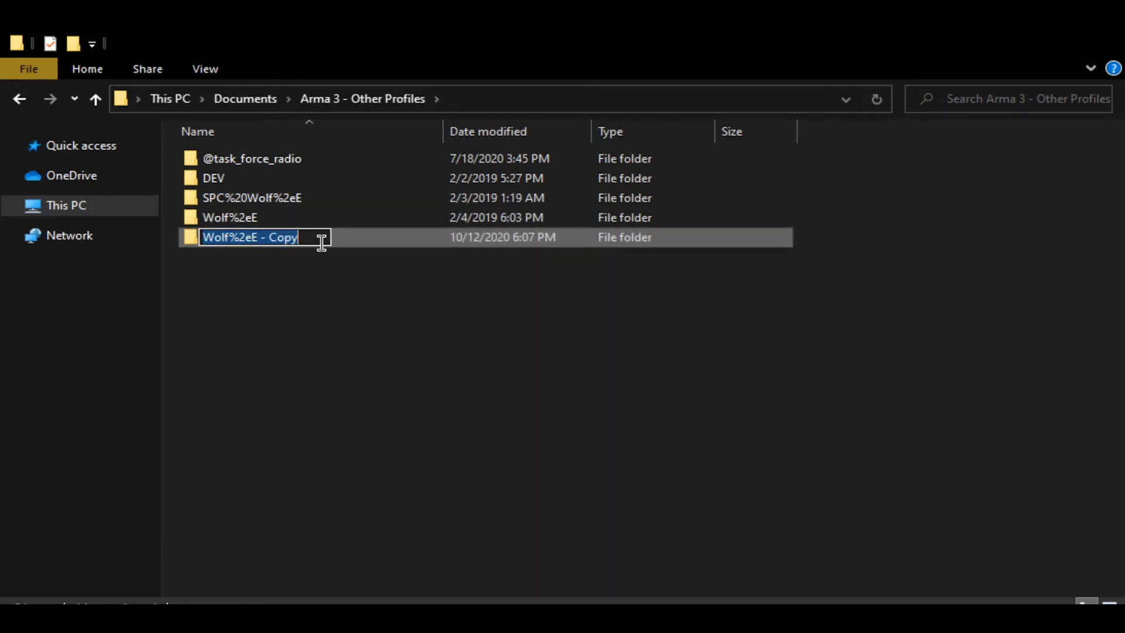
click(322, 241)
text(.)
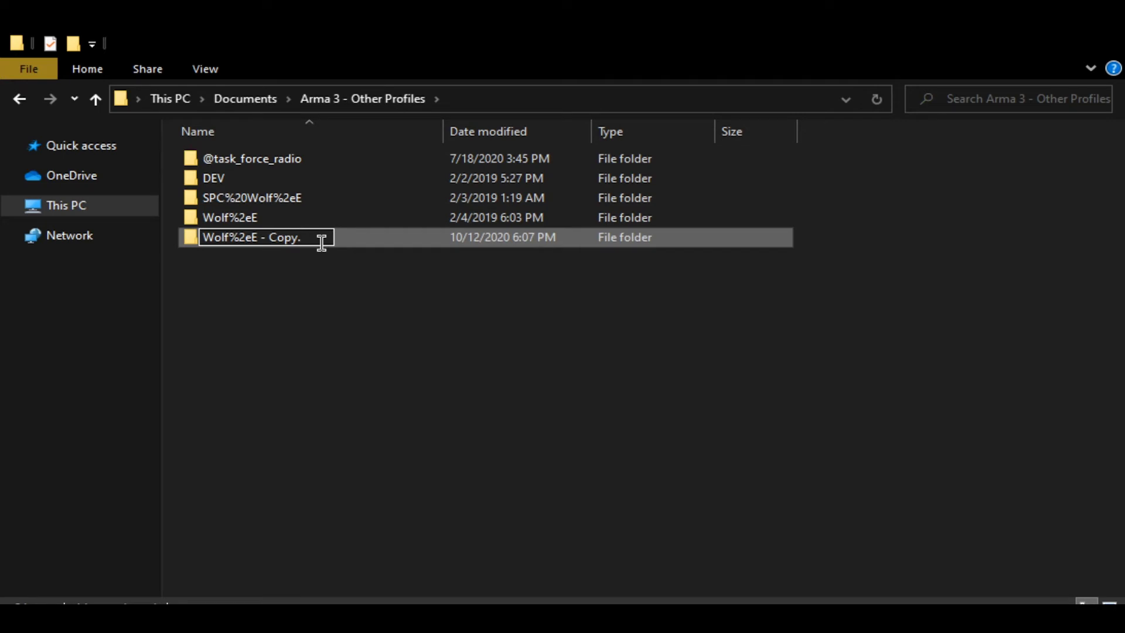
text(disabled)
click(375, 305)
Step: Remove the .disabled suffix again so the copy reads Wolf%2eE - Copy
click(351, 243)
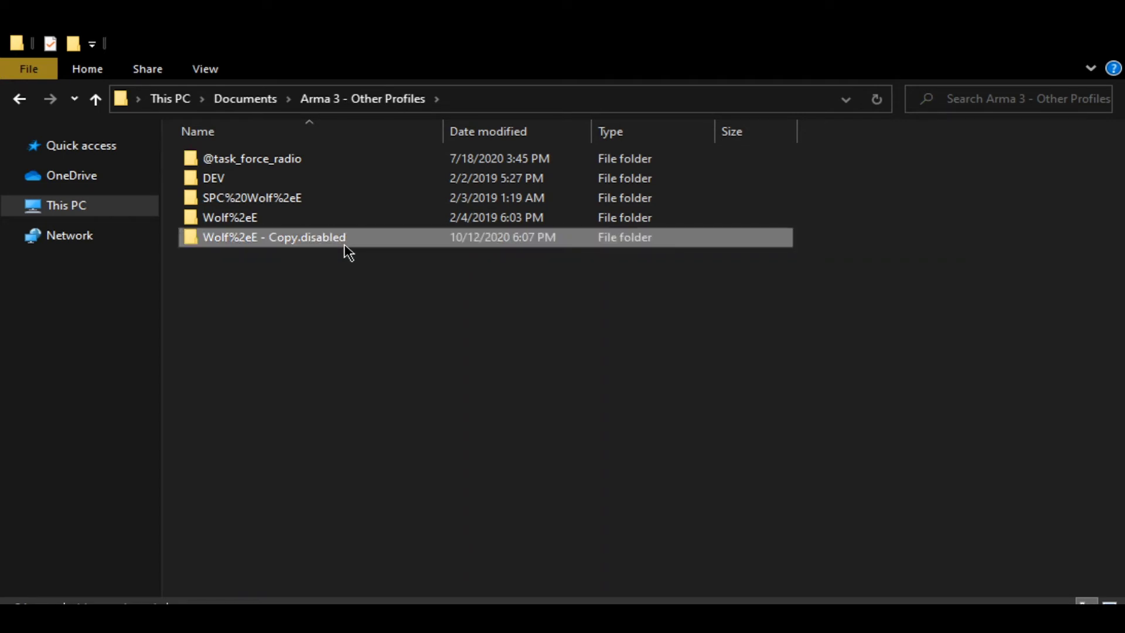
key(F2)
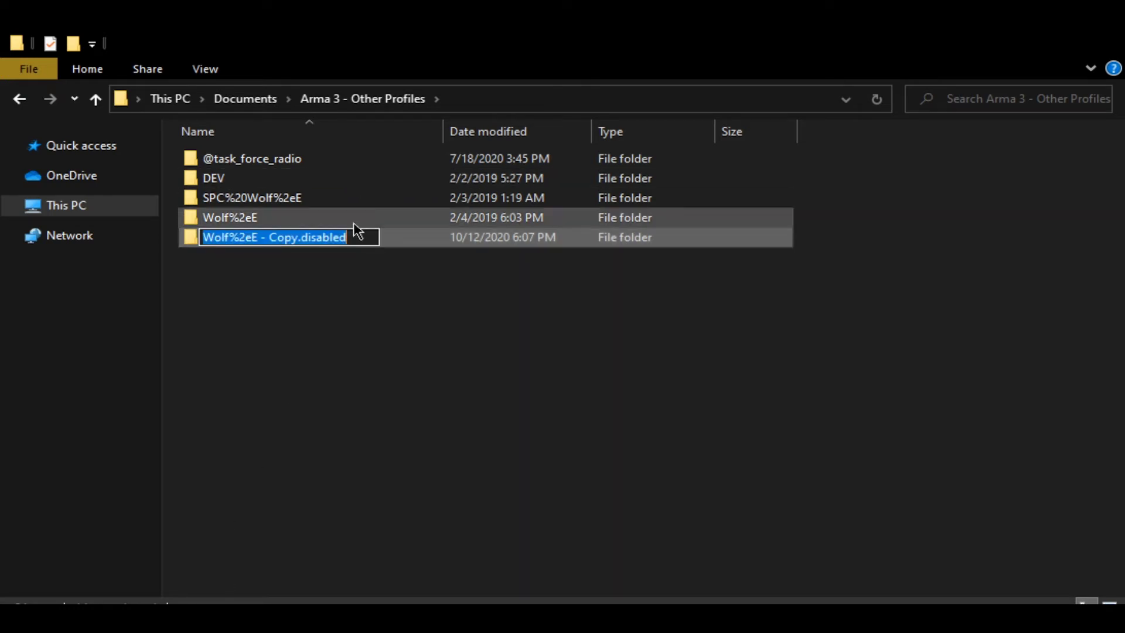
drag(359, 237, 274, 237)
key(BackSpace)
key(BackSpace)
key(BackSpace)
key(BackSpace)
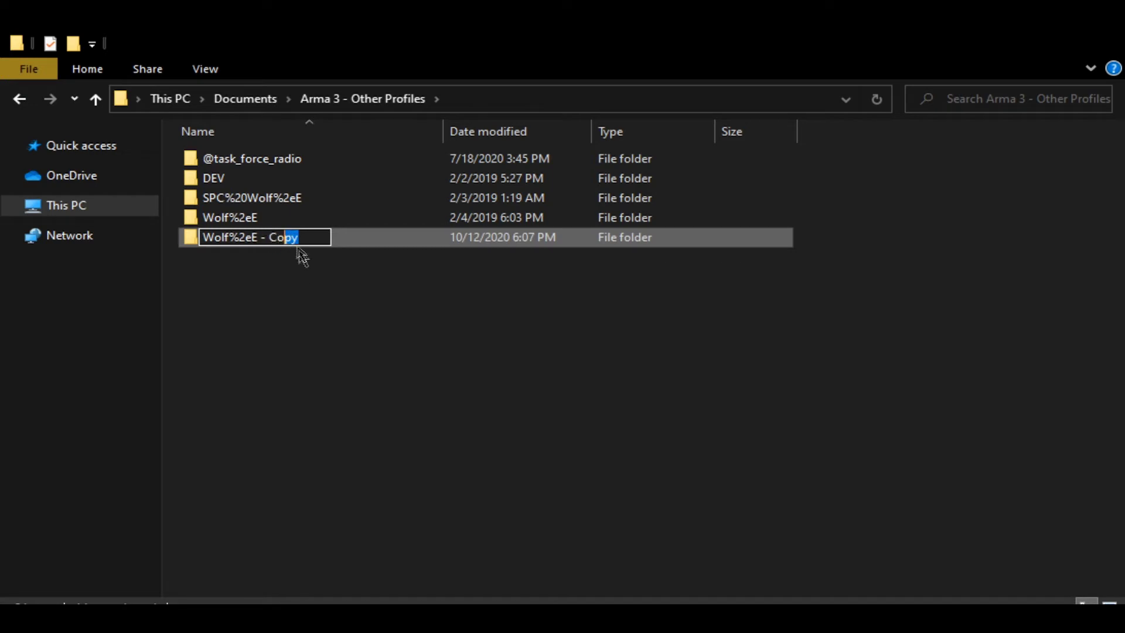
click(217, 236)
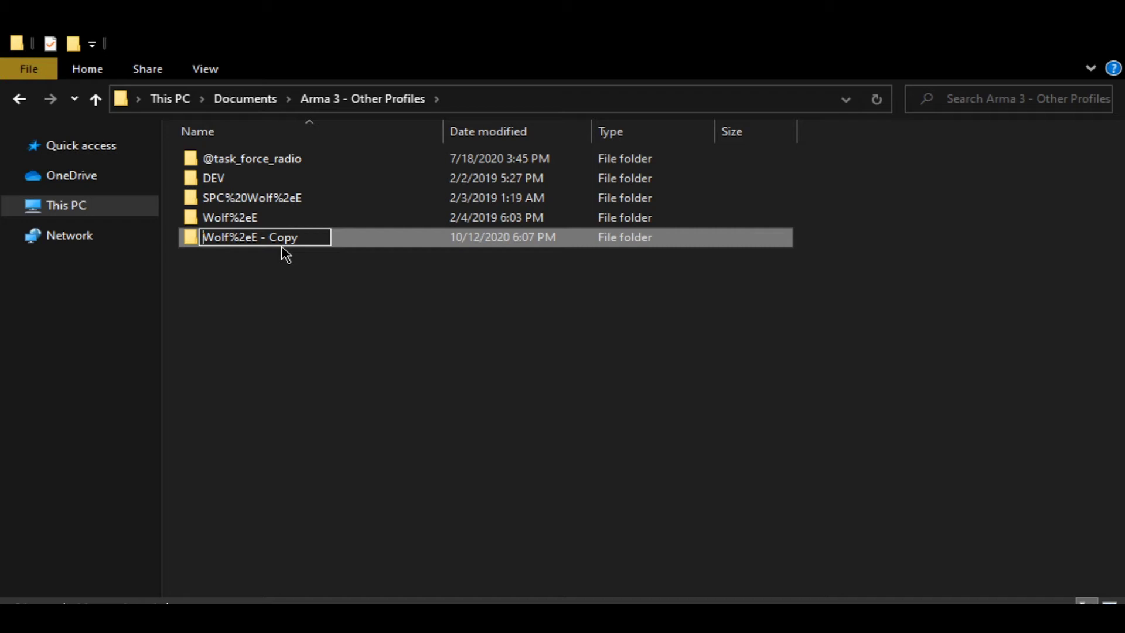
Step: Rename the copied folder to SGT%Wolf%2eE by adding SGT% and deleting ' - Copy'
text(SGT)
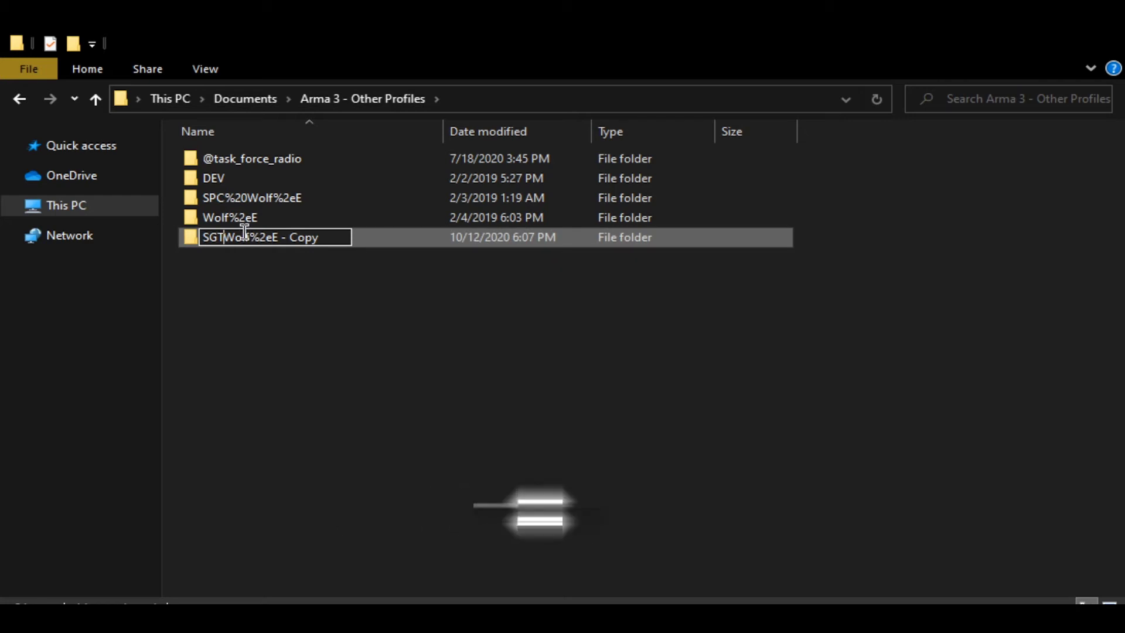
text($)
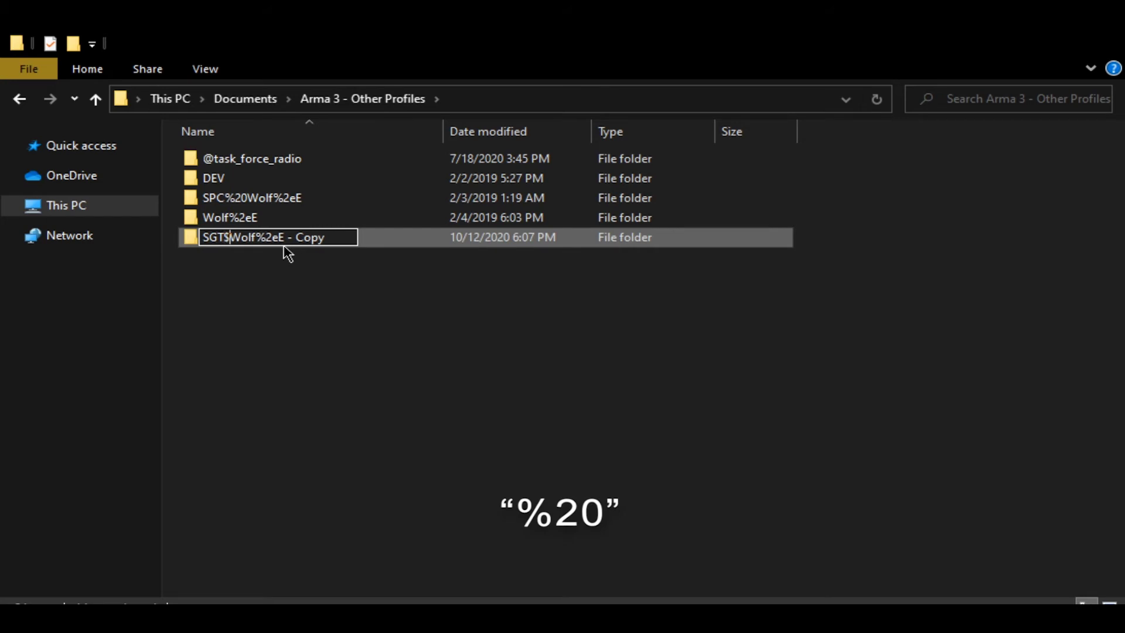
key(BackSpace)
text(%)
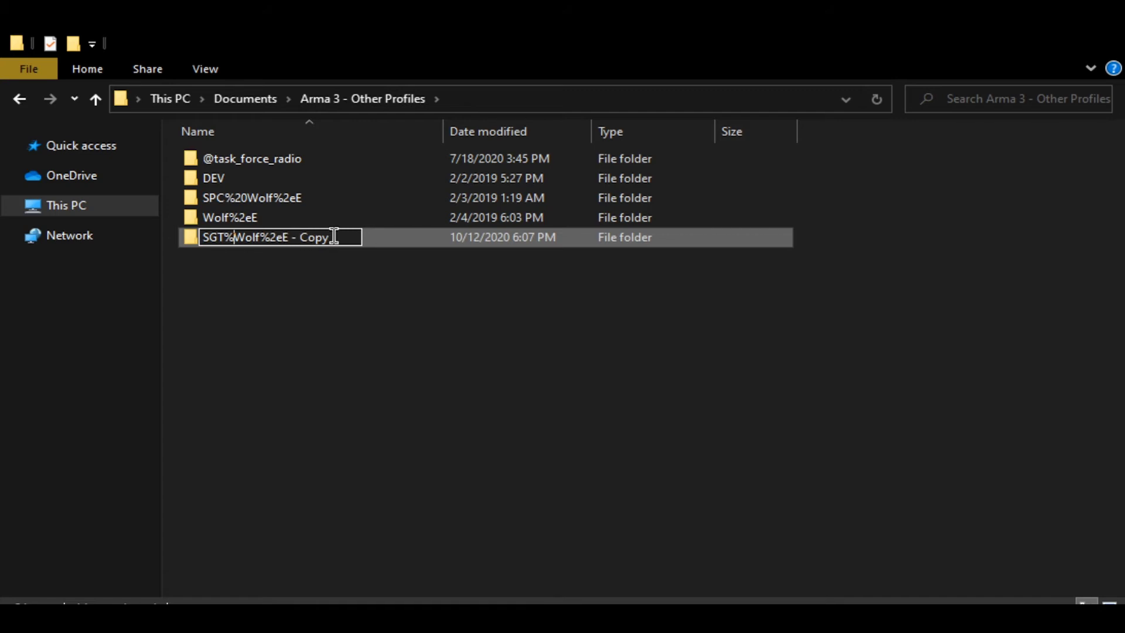
click(294, 239)
drag(292, 237, 336, 241)
key(BackSpace)
key(Return)
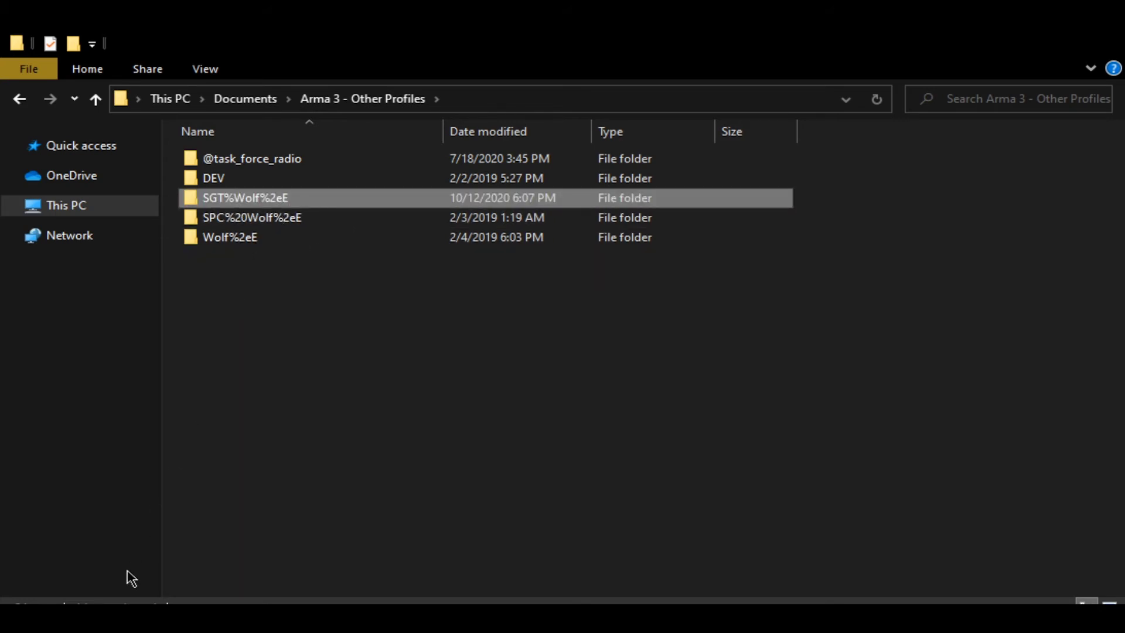
Step: Open the SGT%Wolf%2eE folder, leaving its name unchanged
key(F2)
key(Escape)
double_click(307, 200)
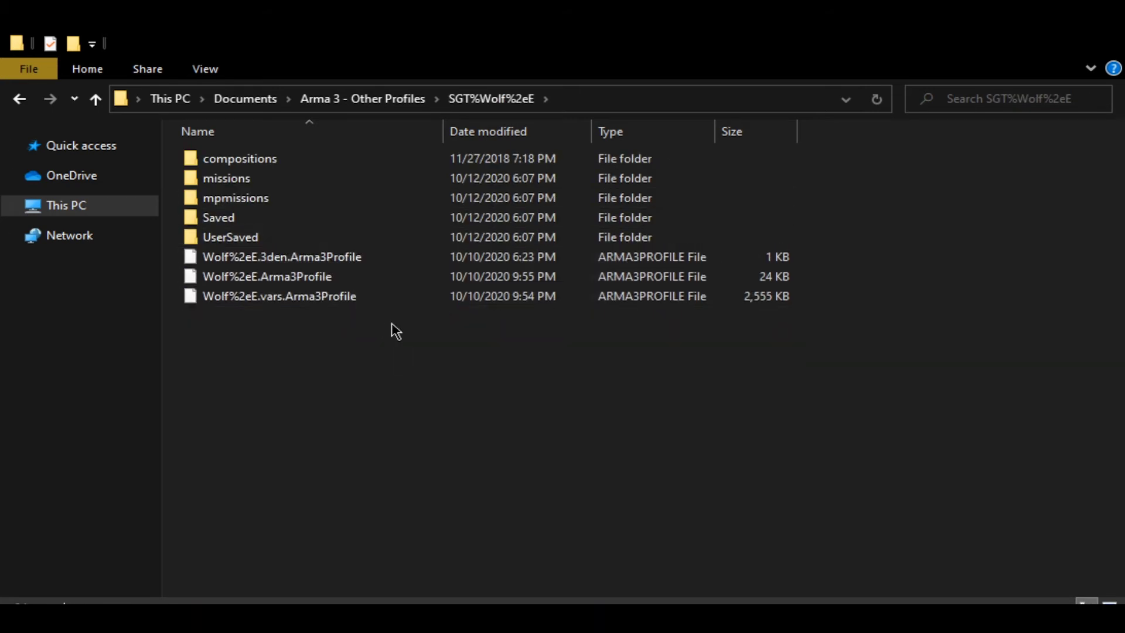
Step: Rename the 3den profile file so its Wolf%2eE prefix becomes SGT%Wolf%2eE
click(234, 258)
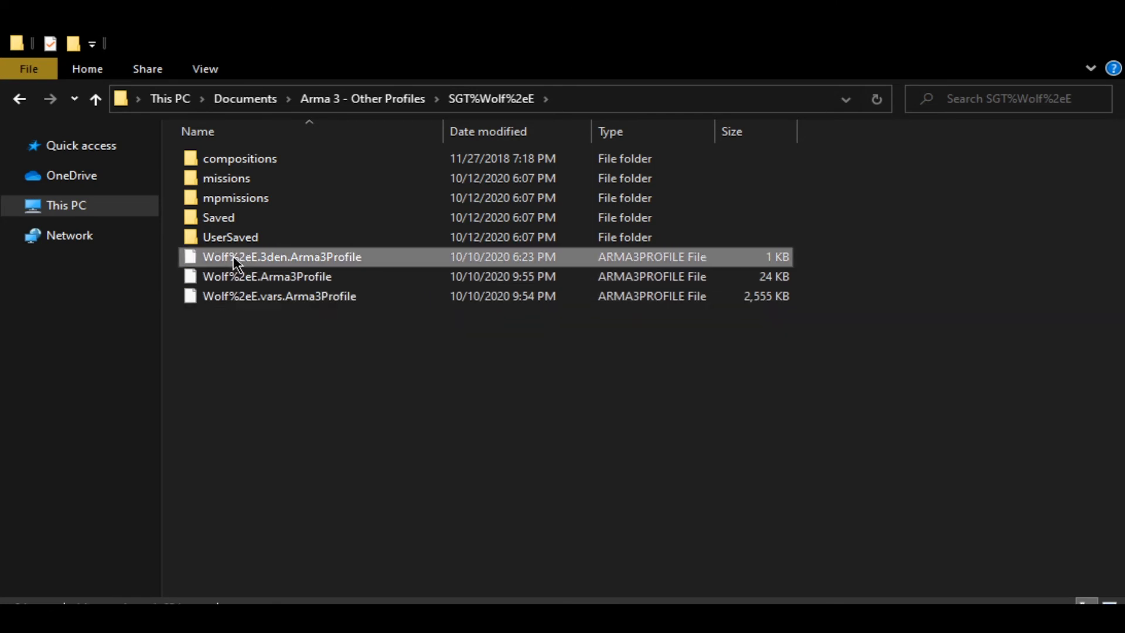
key(F2)
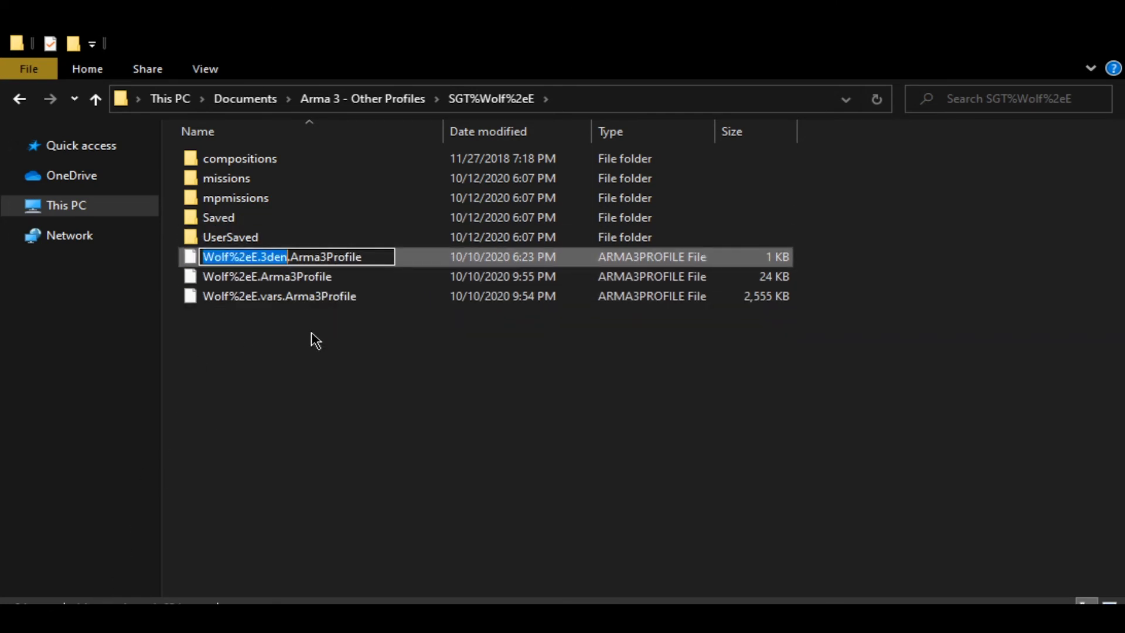
click(261, 257)
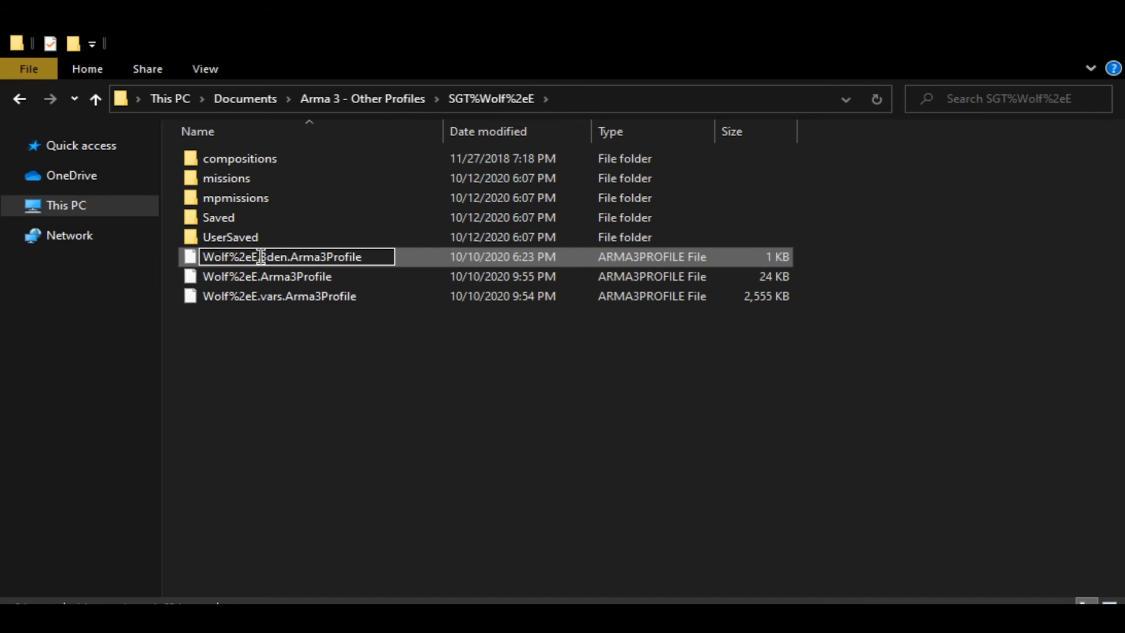
drag(260, 257, 200, 258)
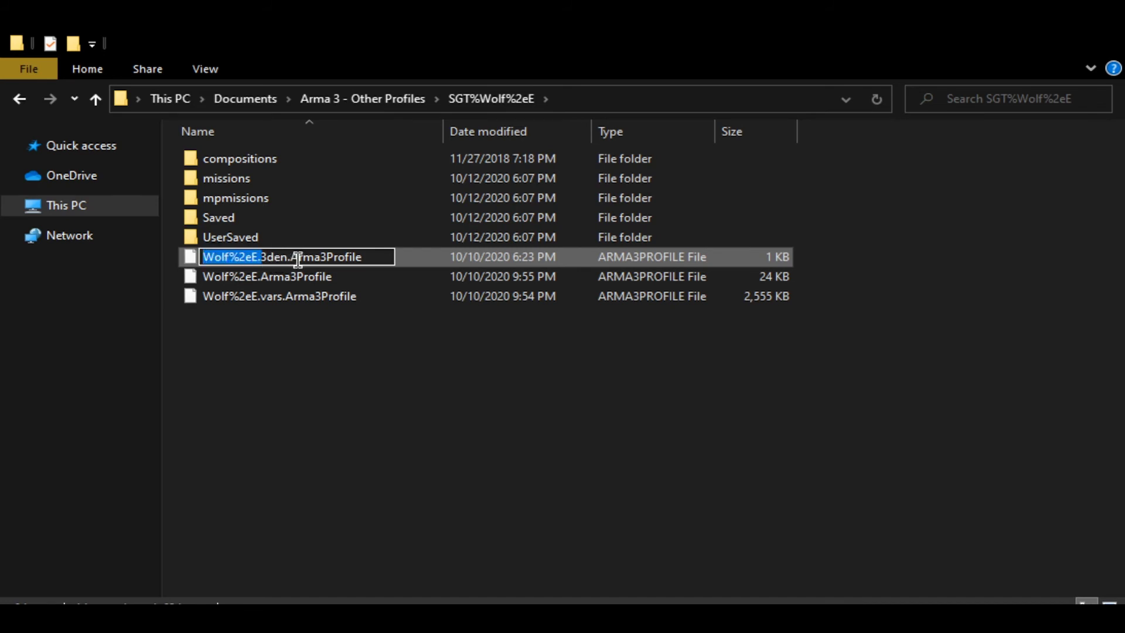
click(258, 258)
key(shift+Home)
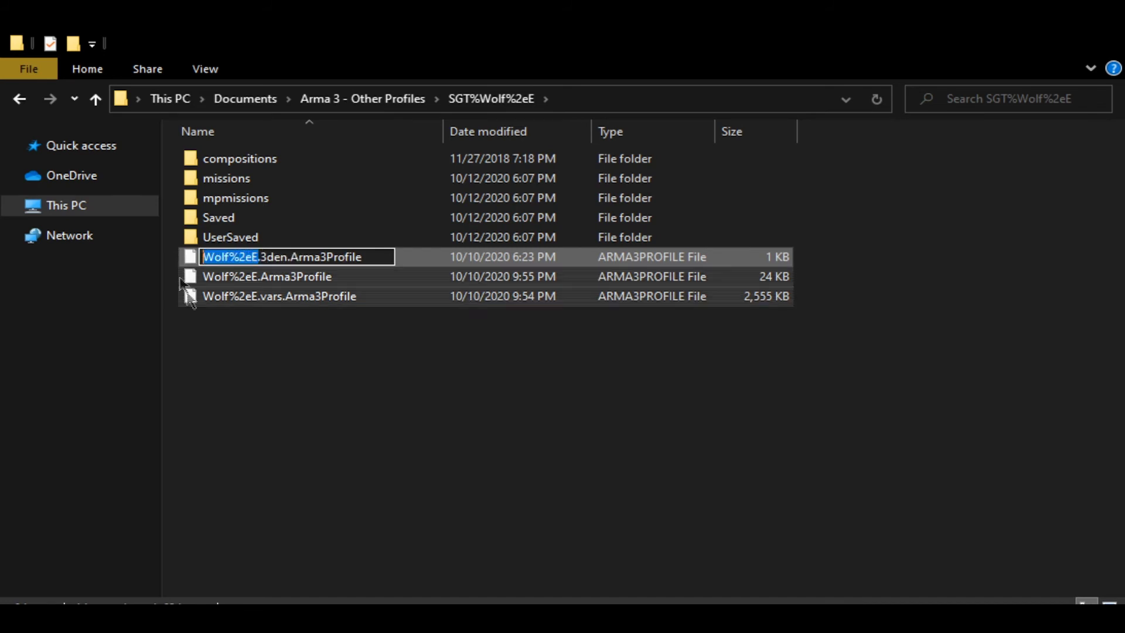
key(ctrl+v)
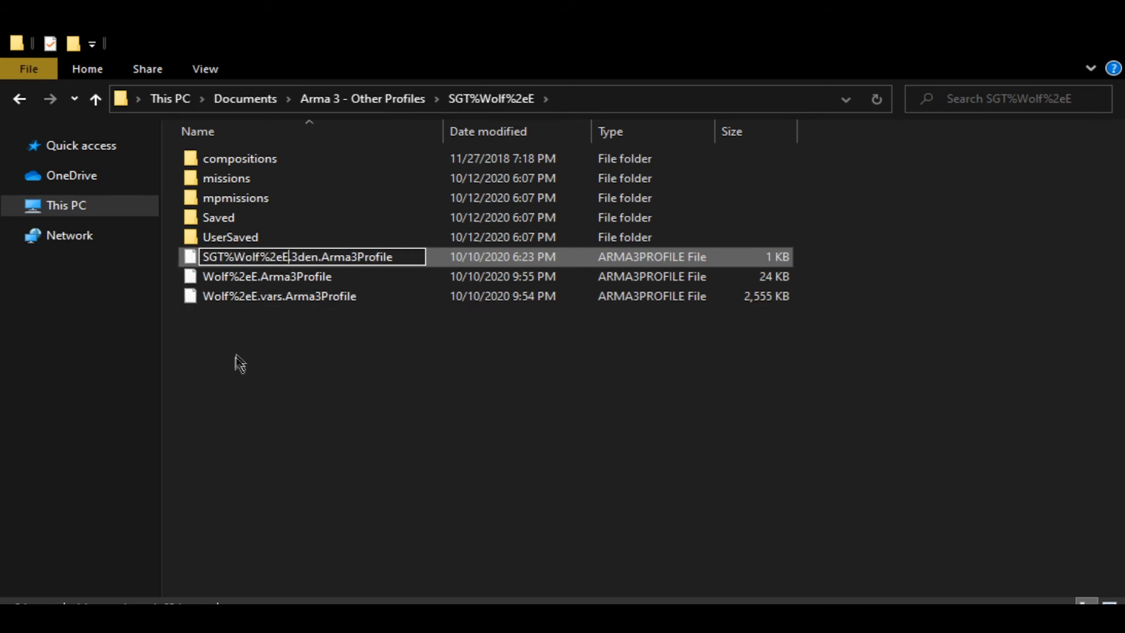
click(246, 279)
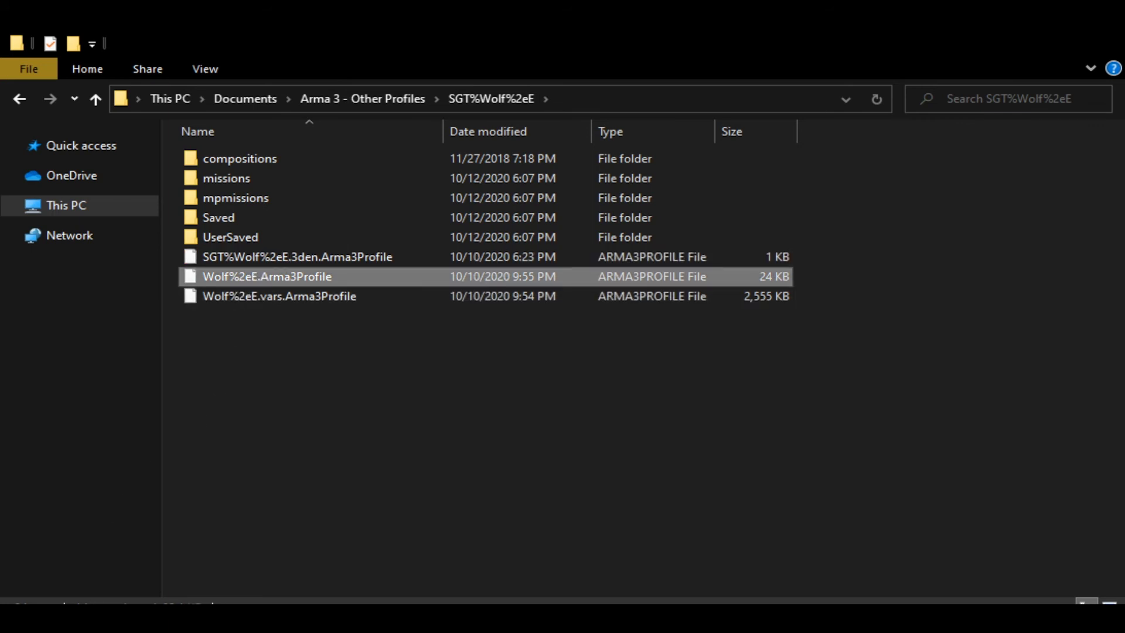
Step: Rename the Wolf%2eE.Arma3Profile and vars files to begin with SGT%Wolf%2eE
key(F2)
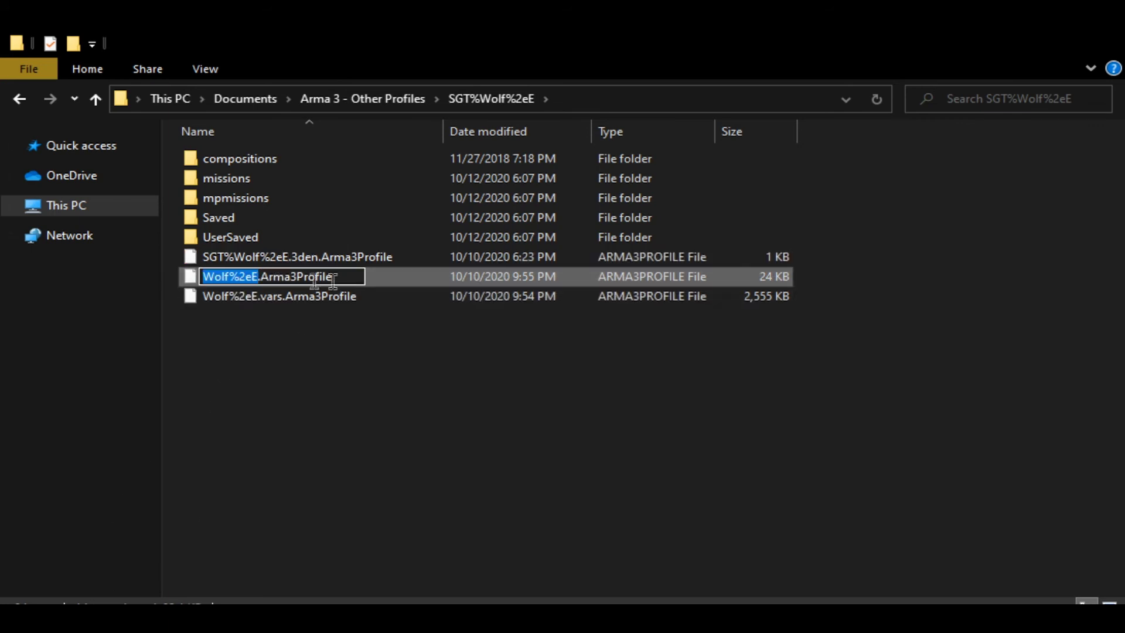
key(ctrl+v)
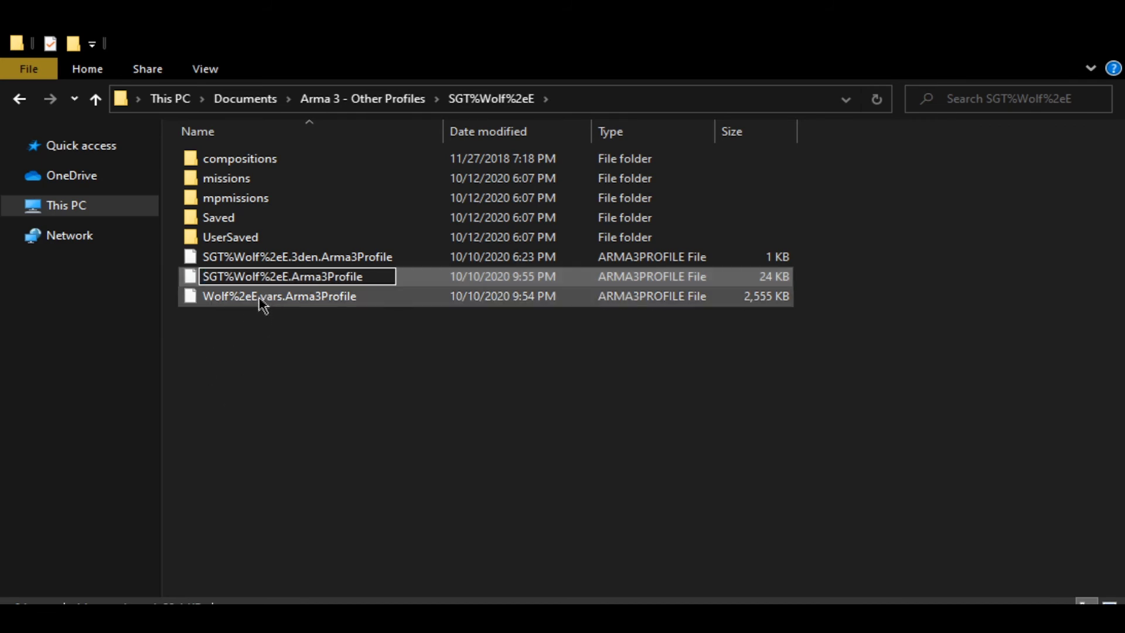
click(259, 301)
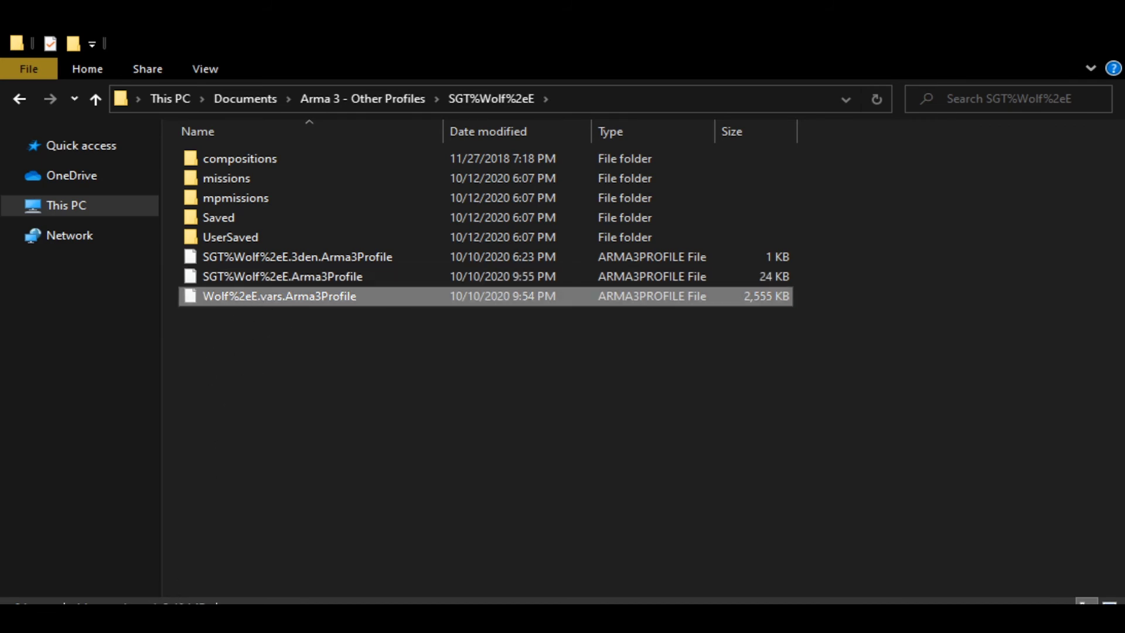
key(F2)
click(260, 298)
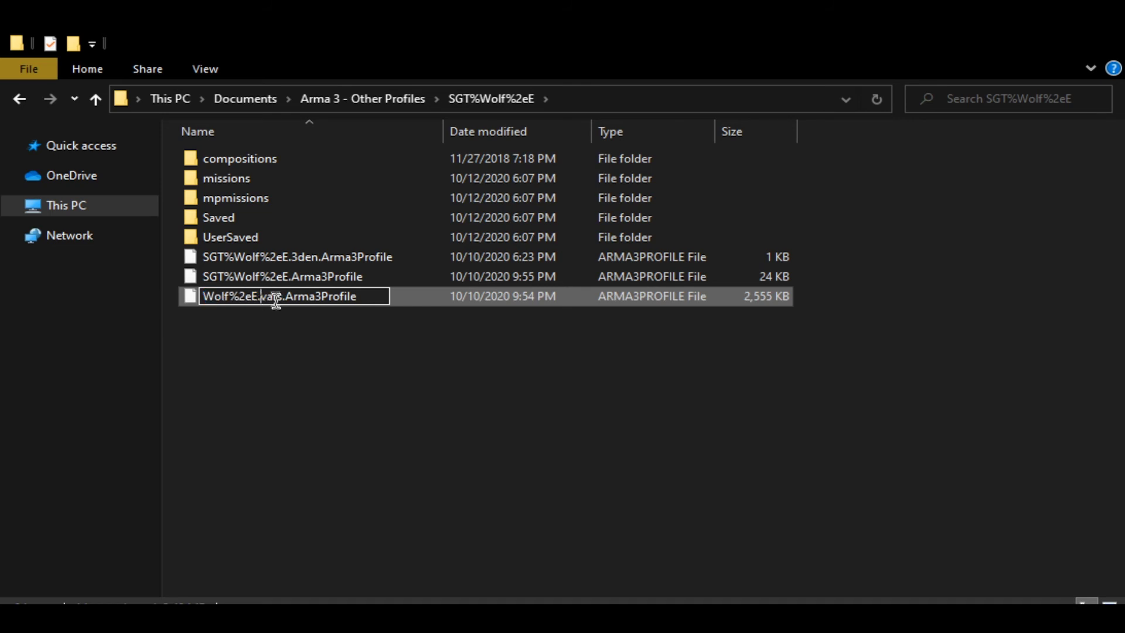
drag(258, 297, 137, 315)
key(ctrl+v)
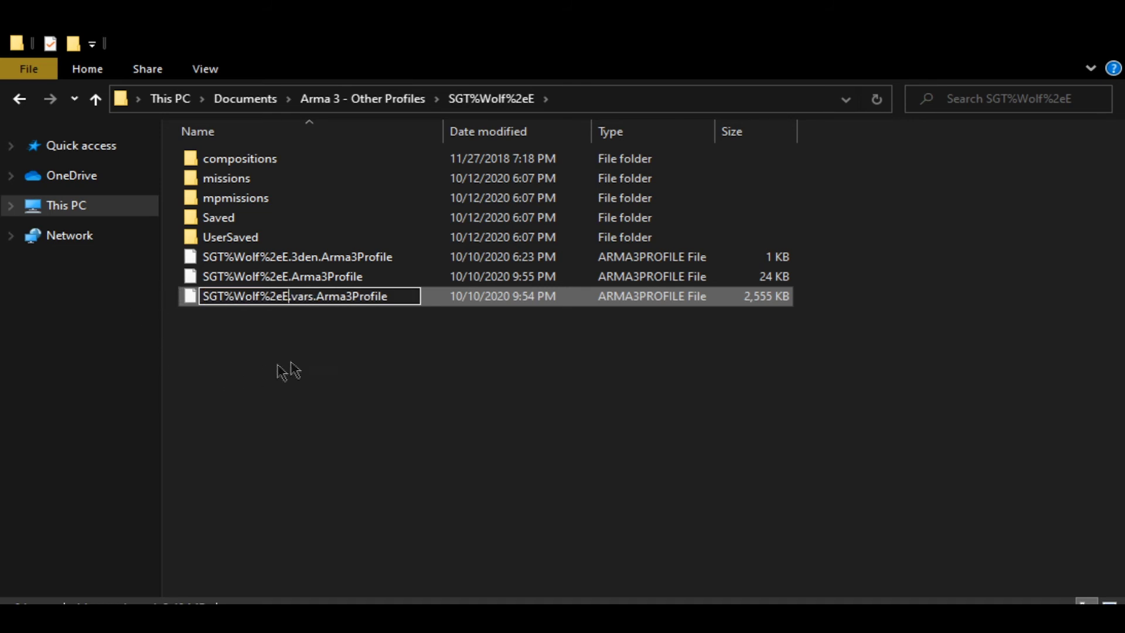
click(275, 374)
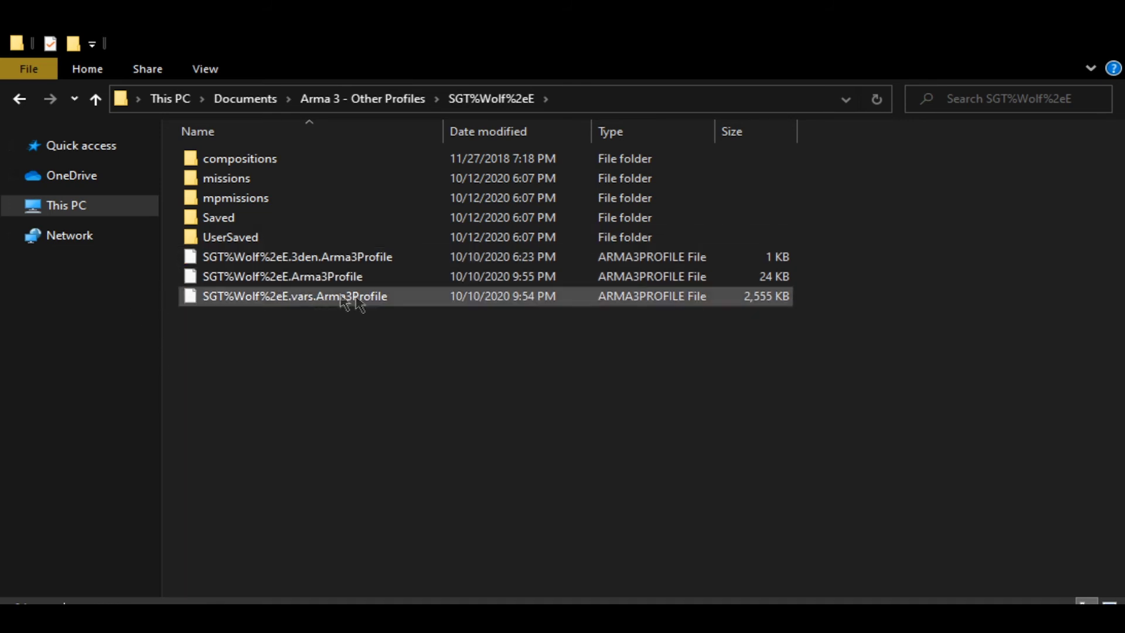
click(368, 101)
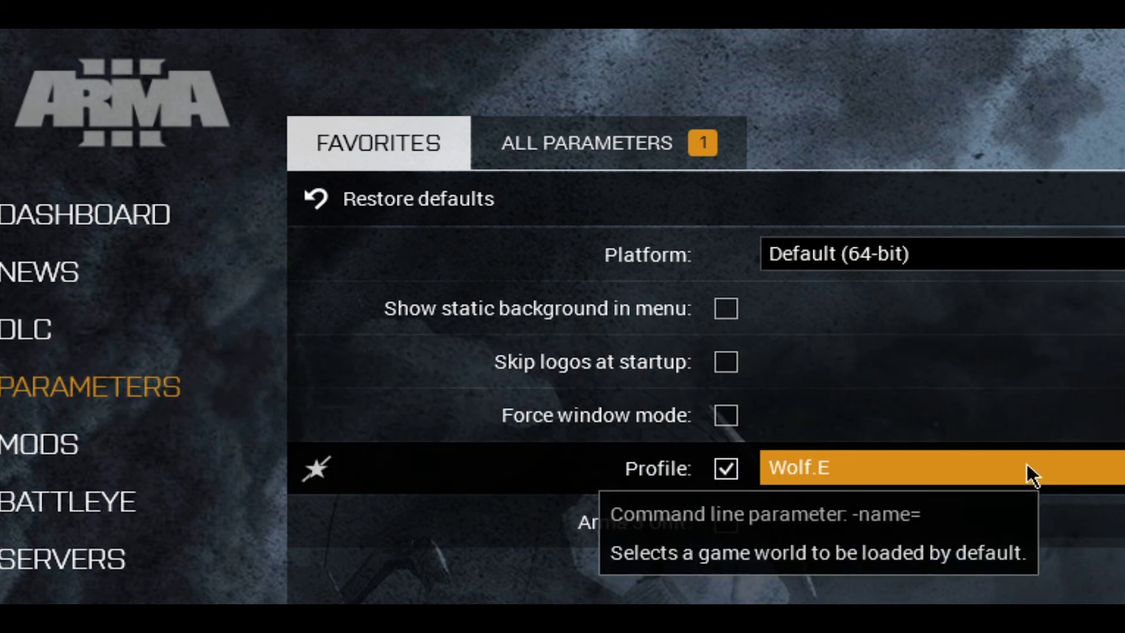
Step: Open the launcher's Profile parameter dropdown, showing available profiles with Wolf.E selected
click(1028, 468)
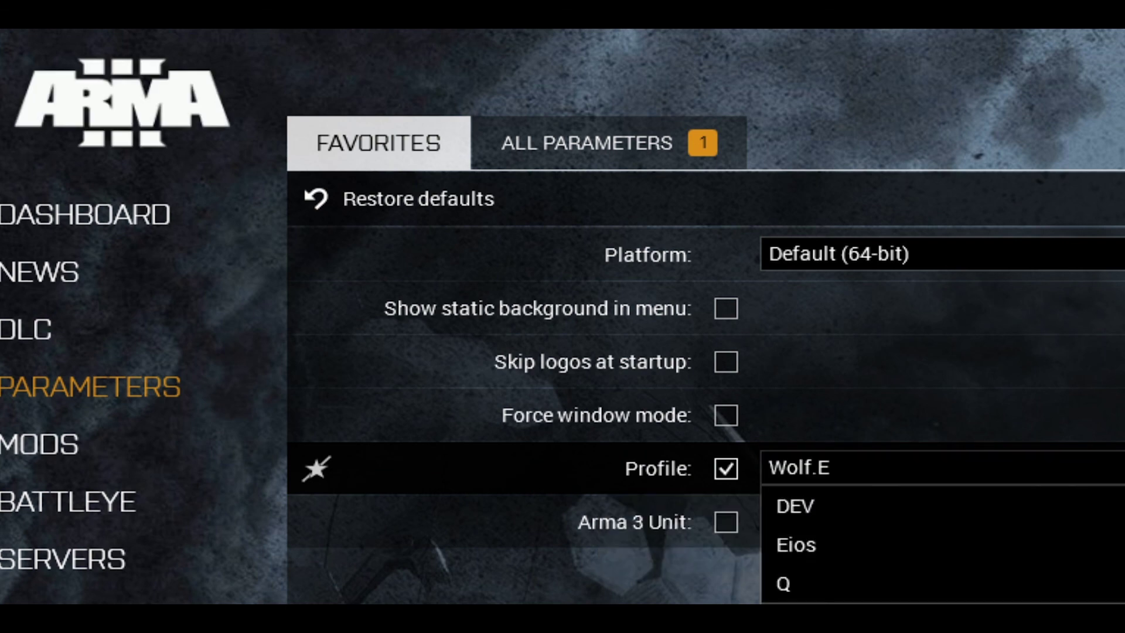